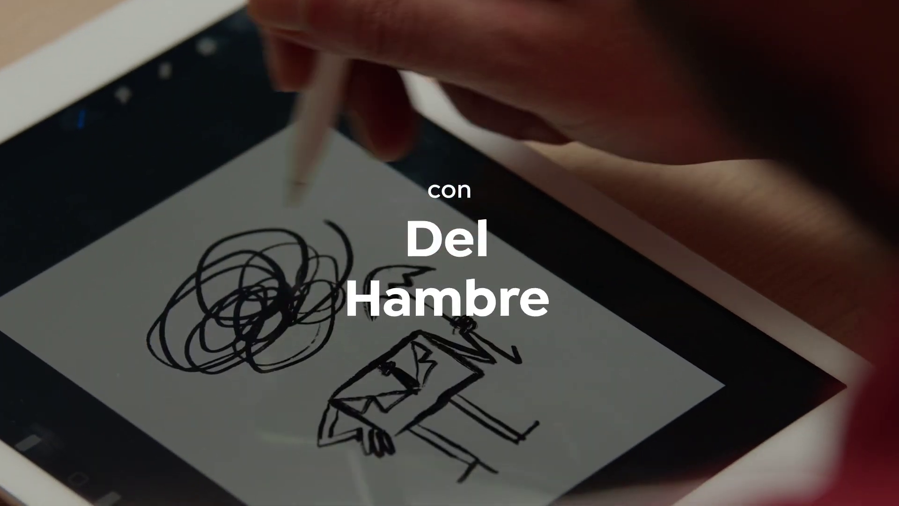
Hide CUADRICULA, show the LINEAS grey lines, add a new layer and zoom to 100%
click(595, 390)
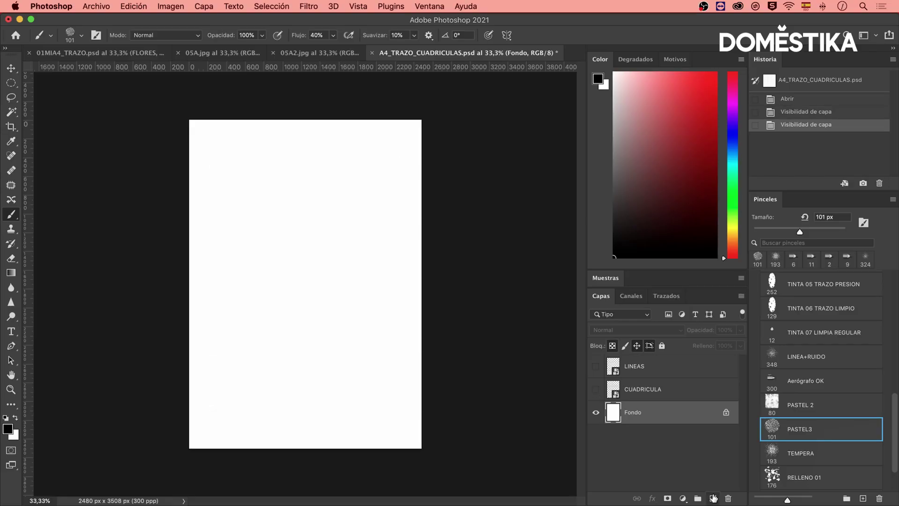
click(714, 498)
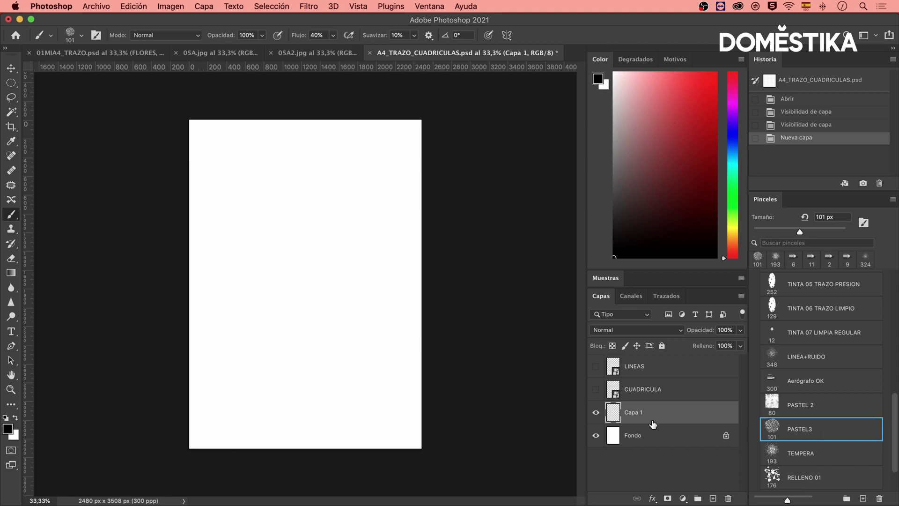
click(475, 417)
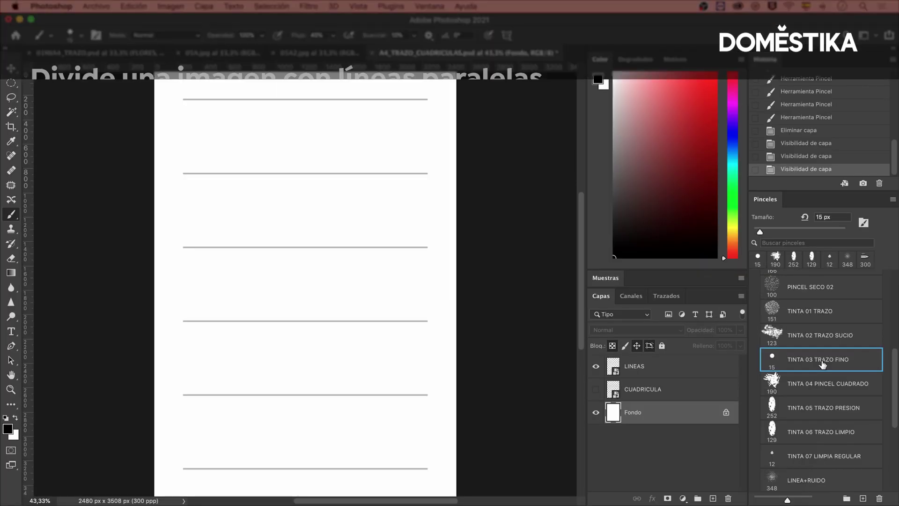
drag(281, 185, 361, 361)
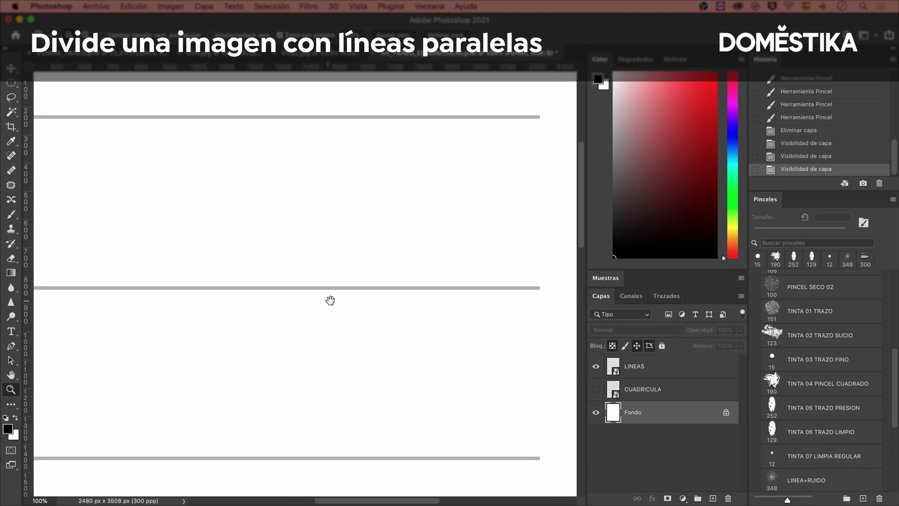
Select the TINTA 03 TRAZO FINO brush on a fresh empty layer and undo the stray mark
click(825, 359)
click(713, 498)
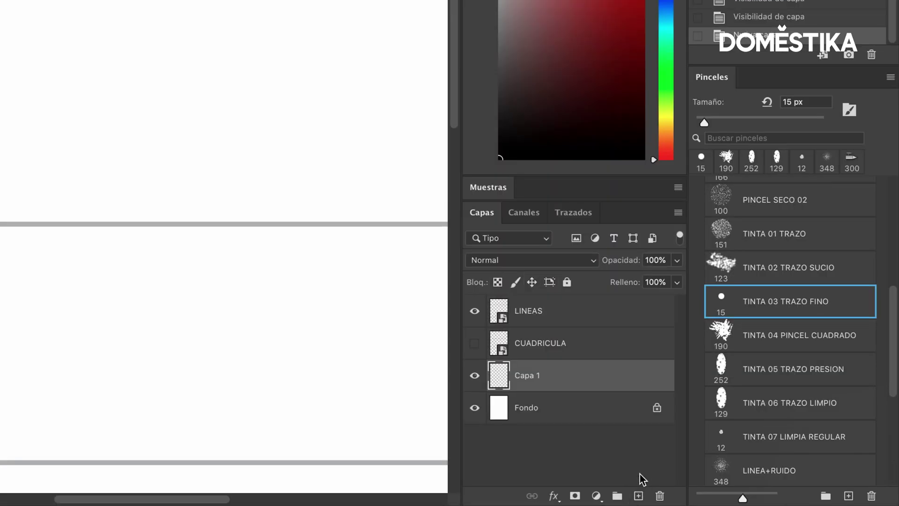
key(ctrl+z)
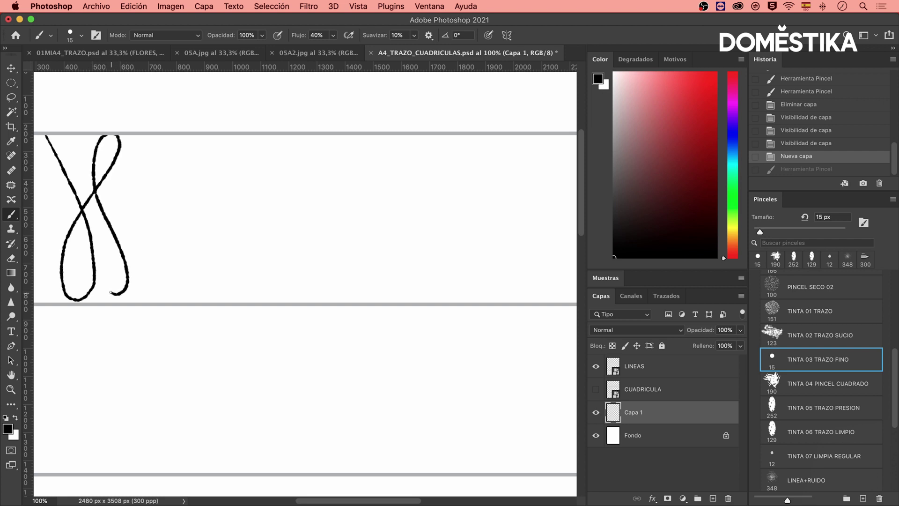
Draw a row of thin ink loops in the first band and a thicker TINTA 02 TRAZO SUCIO row below
drag(110, 293, 139, 172)
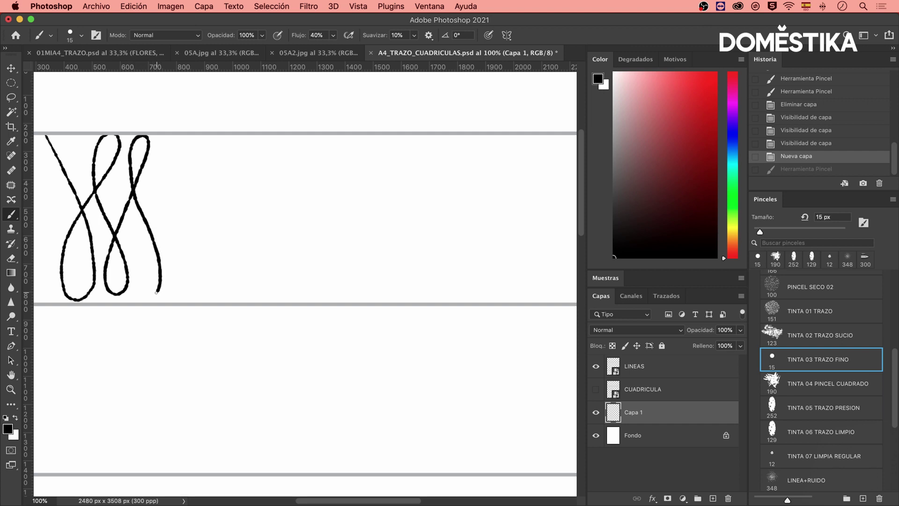
drag(142, 298, 189, 265)
drag(182, 299, 279, 191)
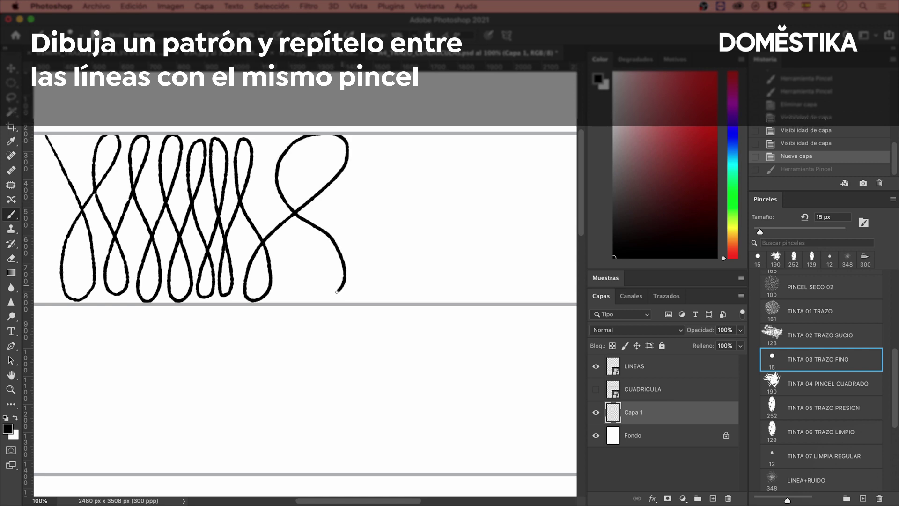
drag(293, 294, 358, 204)
drag(73, 239, 534, 366)
Paint a PINCEL SECO 01 zigzag at reduced size, then reselect TINTA 03 TRAZO FINO at 15 px
click(837, 326)
drag(781, 230, 739, 230)
drag(53, 246, 569, 194)
click(865, 339)
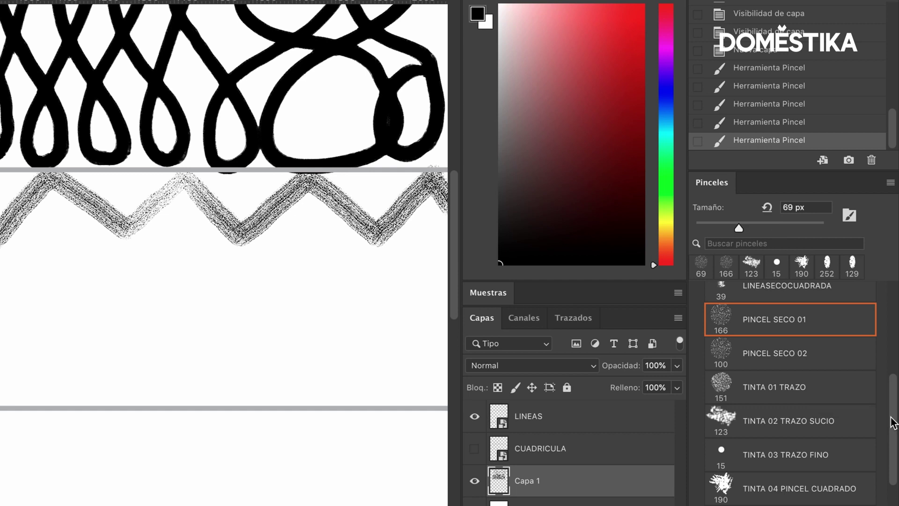
click(847, 454)
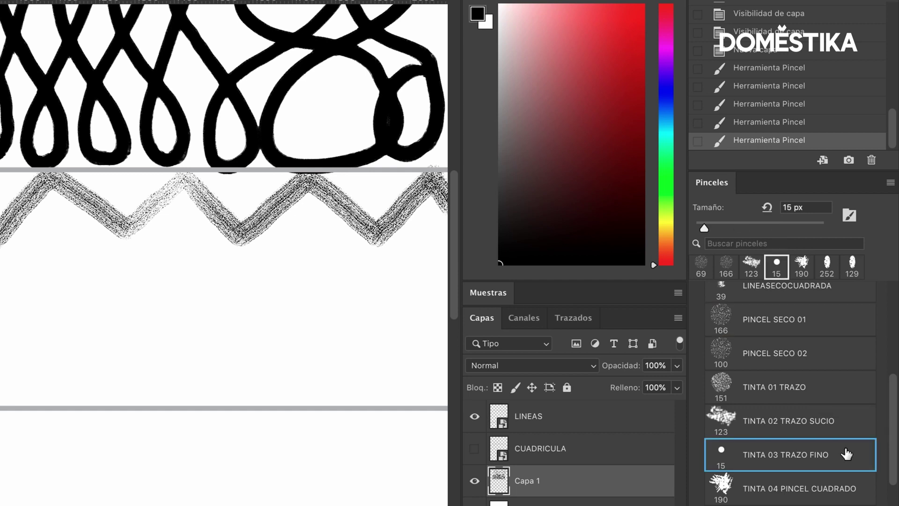
Draw two thin parallel black zigzags and a thicker zigzag beneath the dry-brush zigzag
drag(66, 260, 115, 224)
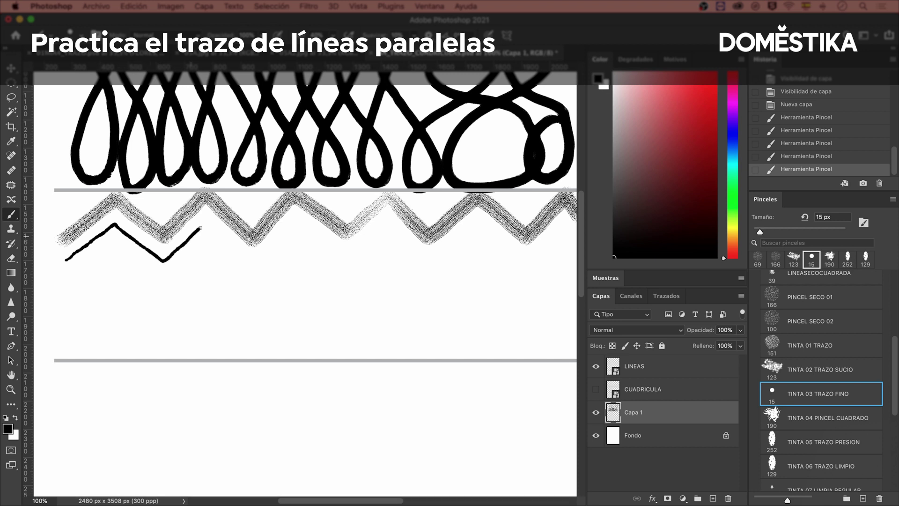
drag(253, 265, 386, 228)
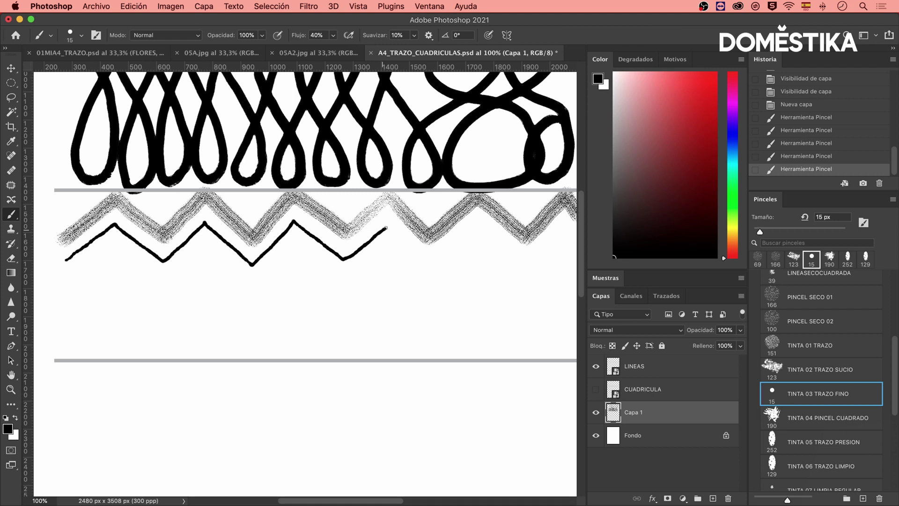
drag(446, 245, 477, 221)
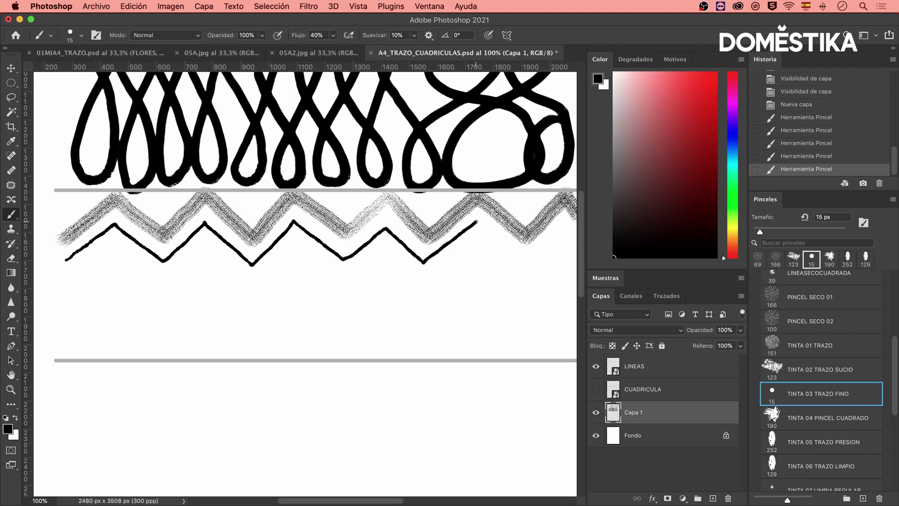
drag(533, 254, 564, 229)
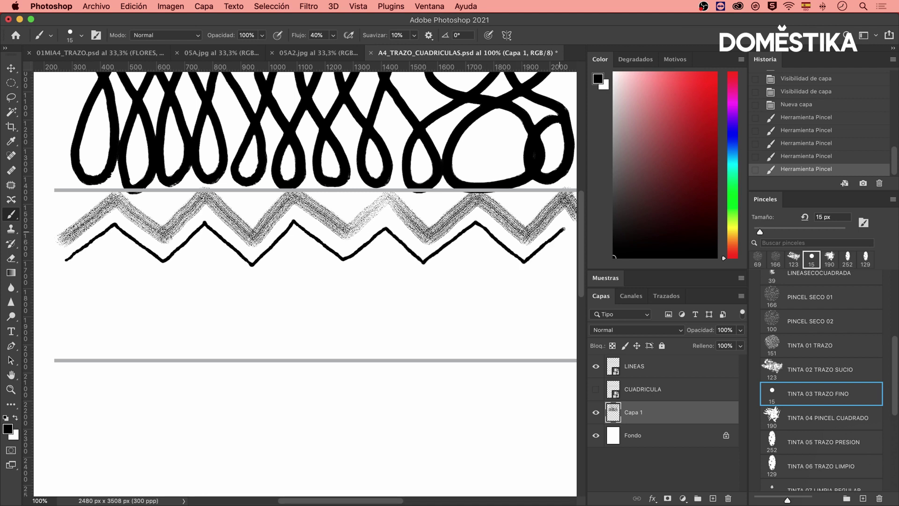
drag(66, 272, 566, 250)
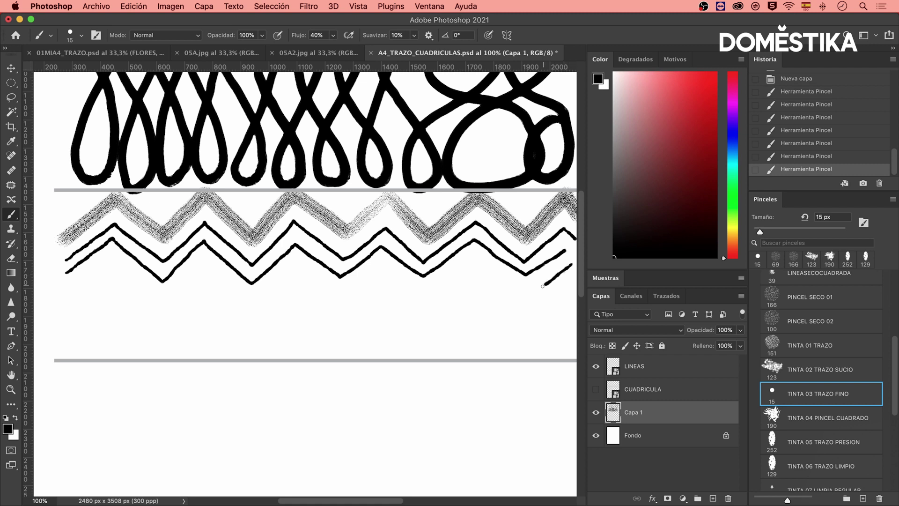
drag(542, 286, 522, 295)
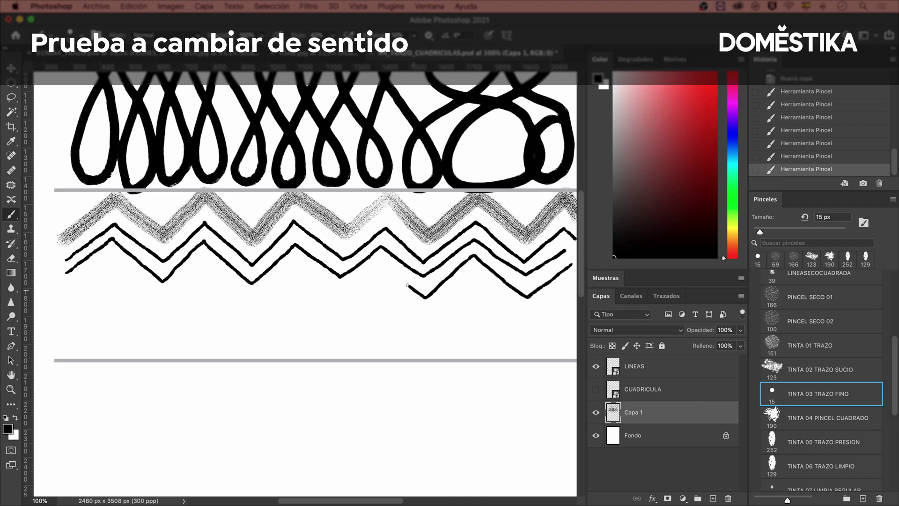
drag(67, 331, 196, 304)
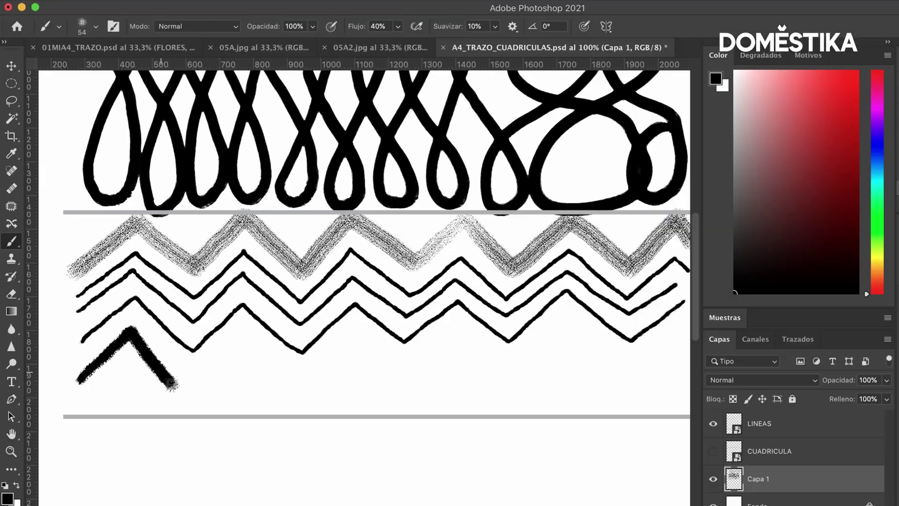
drag(232, 349, 403, 378)
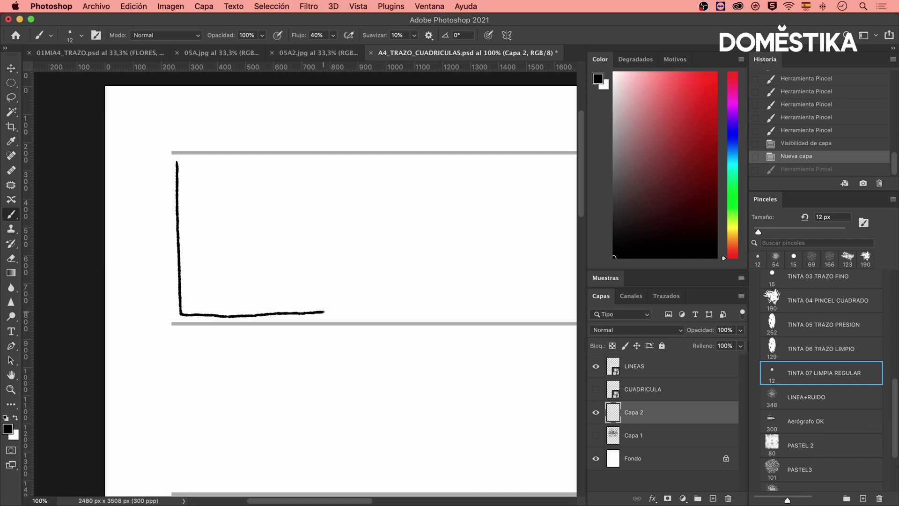
Draw a set of concentric squares, from a large outer square down to a tiny centre one
drag(322, 305, 320, 165)
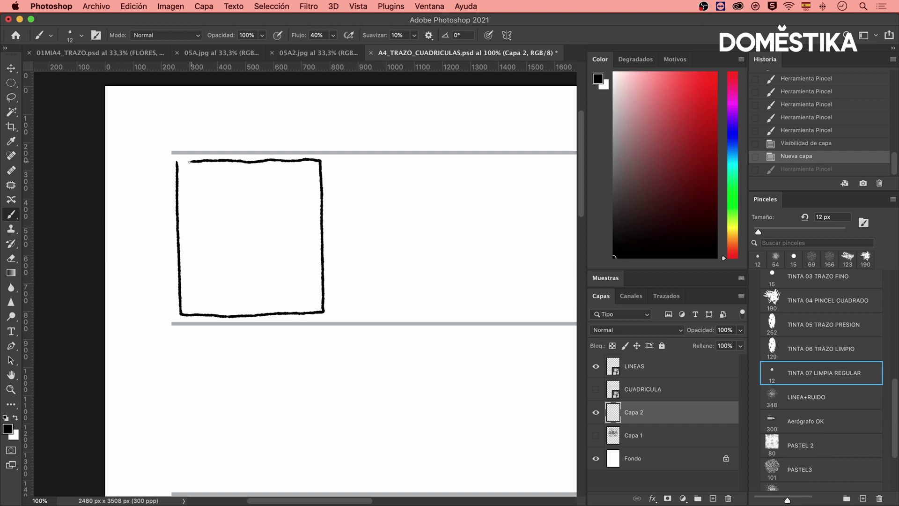
drag(190, 162, 177, 161)
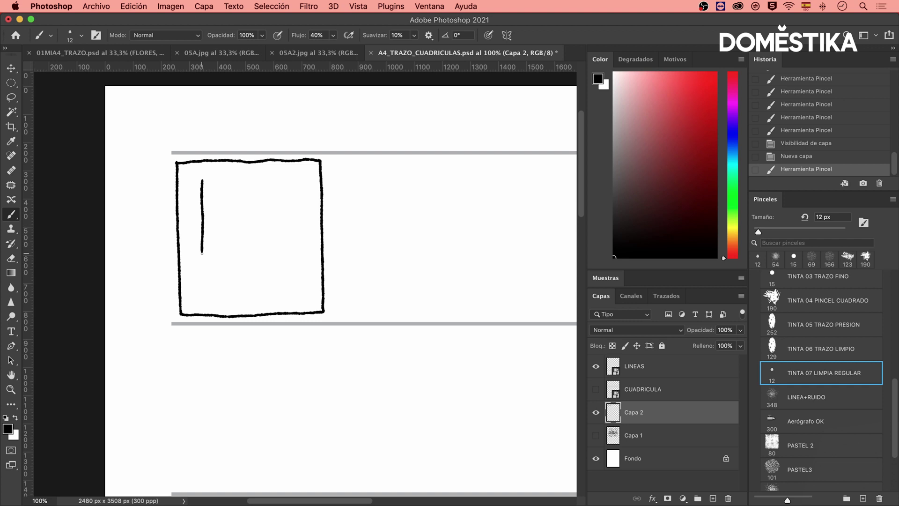
drag(214, 291, 202, 181)
drag(310, 224, 300, 255)
drag(461, 179, 479, 241)
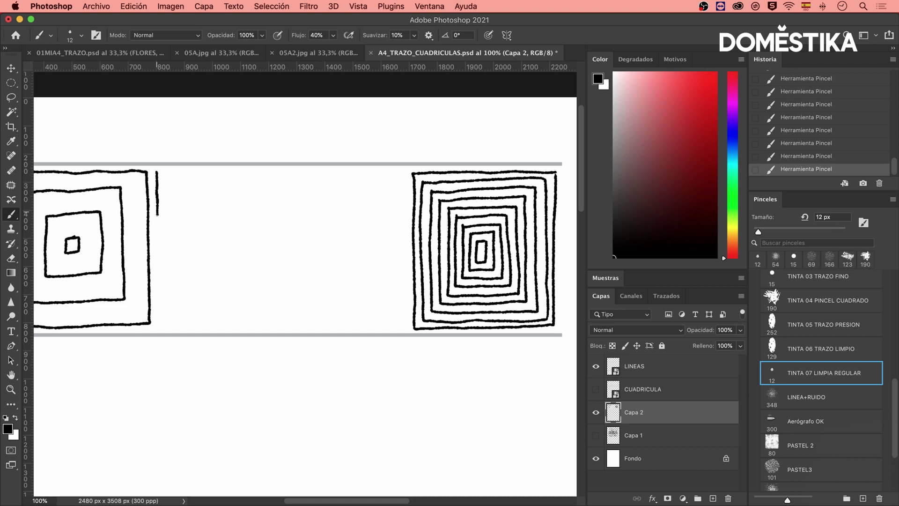
Outline two rectangles in the middle gap and fill the top one with diagonal hatching
drag(180, 173, 369, 323)
drag(192, 213, 230, 175)
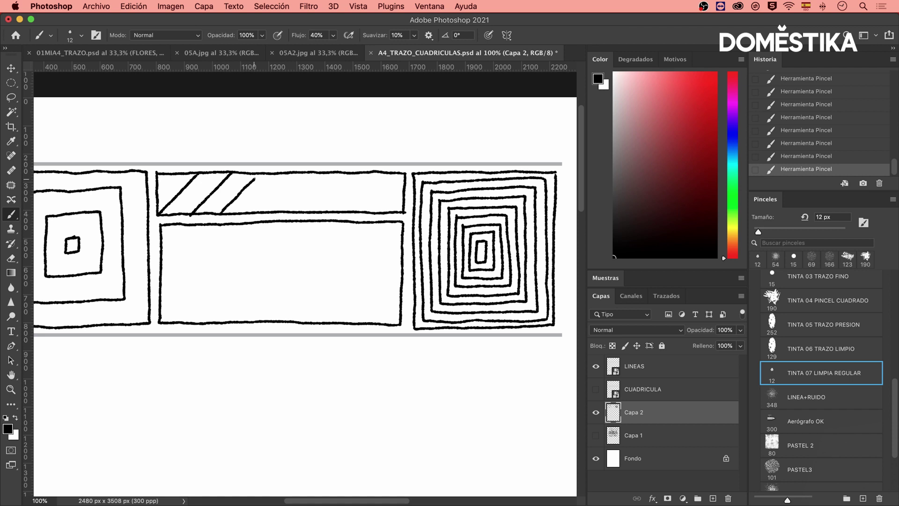
drag(262, 203, 308, 175)
drag(293, 213, 341, 177)
drag(316, 214, 351, 177)
drag(337, 212, 356, 213)
drag(403, 173, 390, 212)
Fill the lower middle box with vertical stripes and begin a large circle in the next band
drag(204, 253, 232, 372)
drag(256, 254, 259, 371)
drag(293, 253, 293, 369)
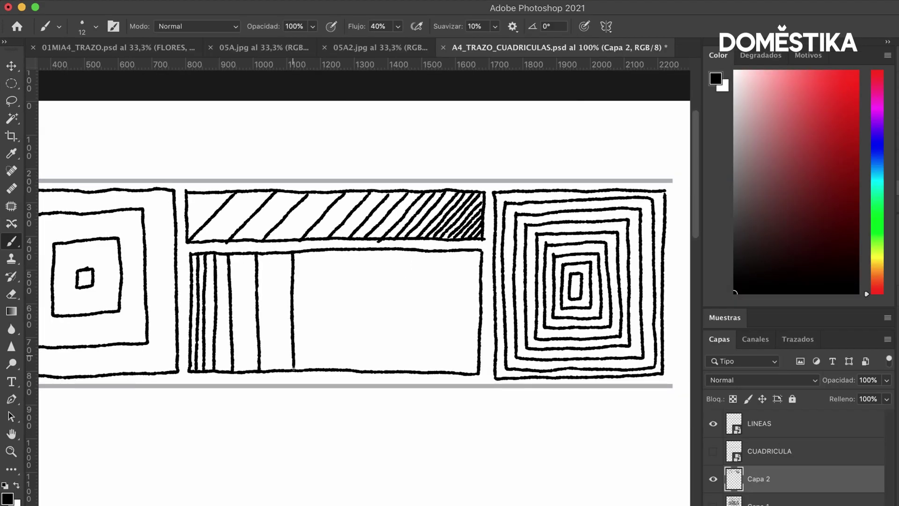
drag(188, 176, 117, 316)
Close the large circle and spiral inner rings toward its centre
drag(196, 335, 251, 220)
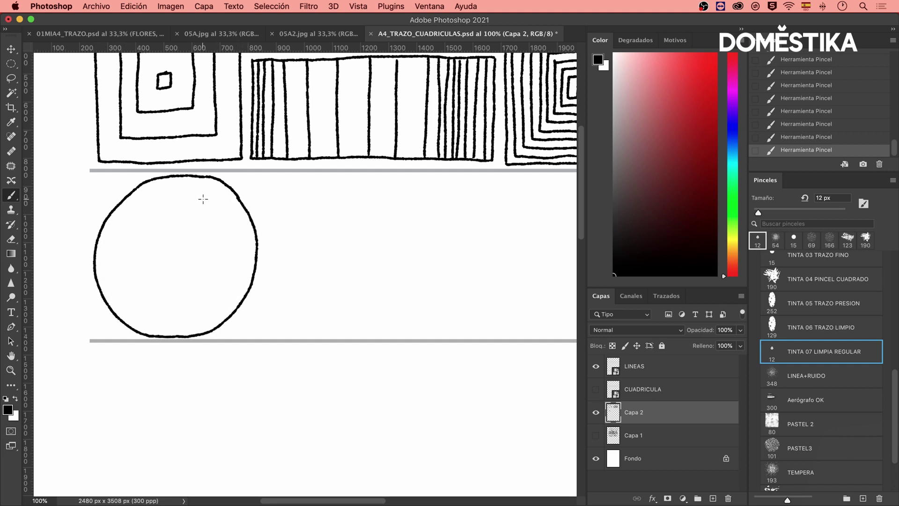
drag(159, 190, 116, 229)
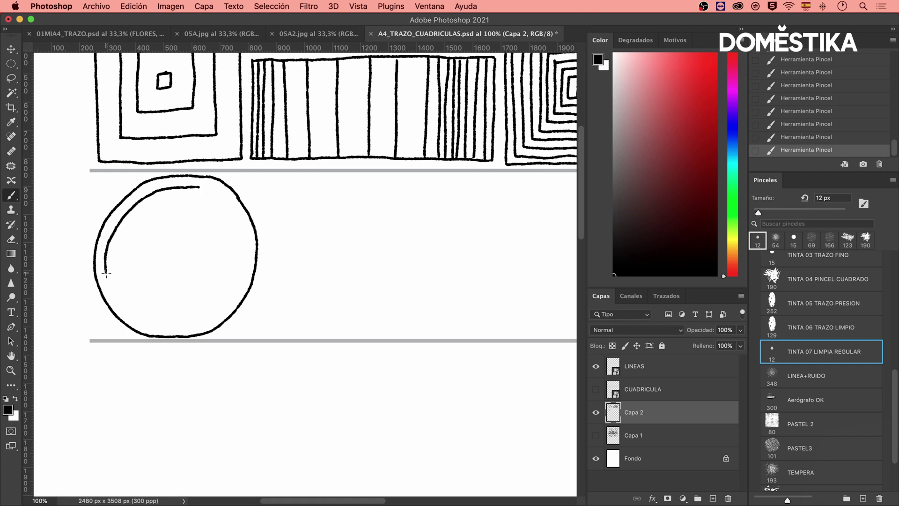
drag(141, 319, 170, 270)
Paint a rough PASTEL3 target ring beside the spiral and start a thick stroke in the band below
drag(480, 180, 420, 197)
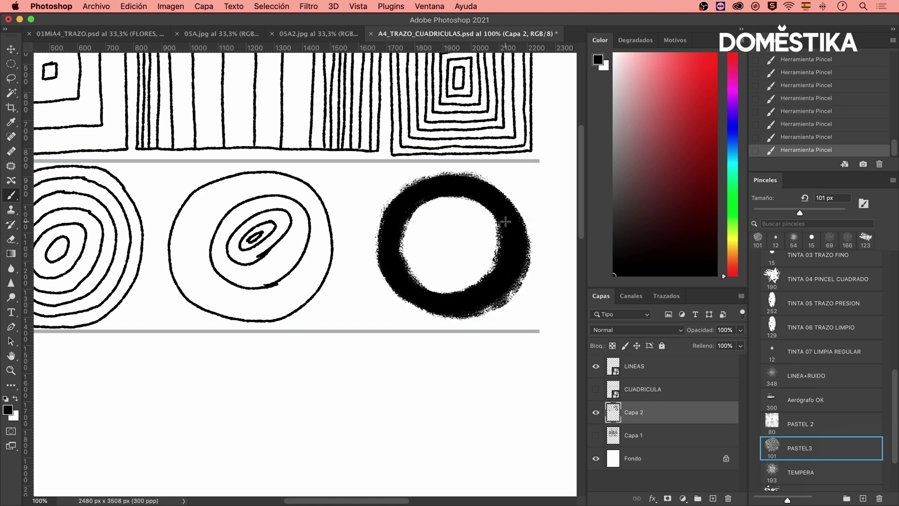
drag(548, 243, 538, 262)
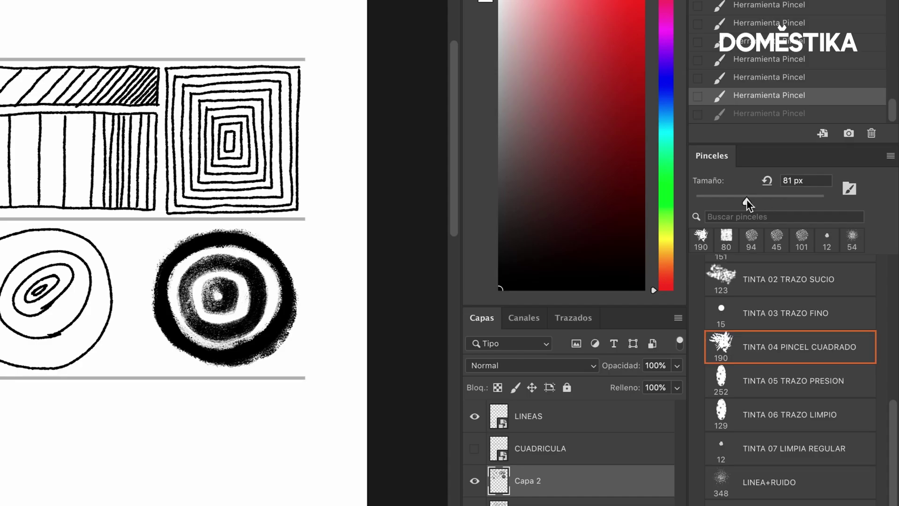
drag(101, 347, 486, 371)
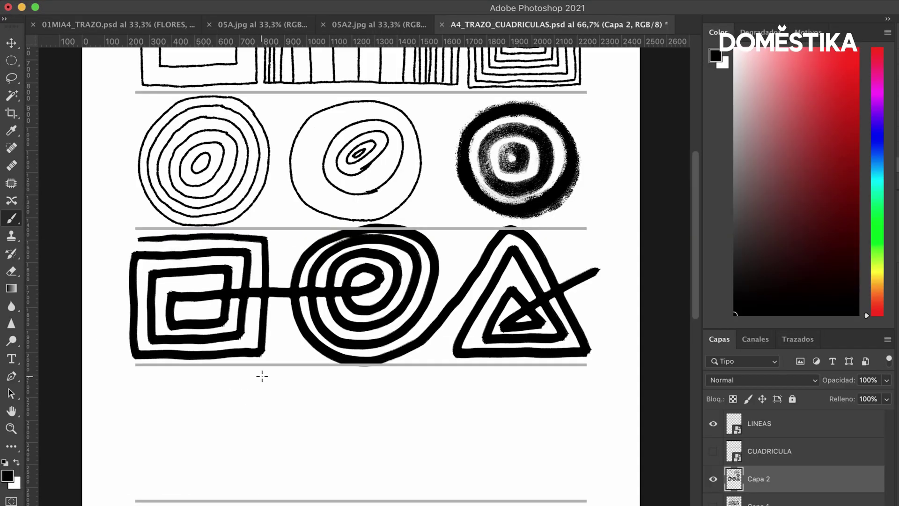
Turn the stroke into a square spiral with nested turns, then wrap a bold round spiral beside it
drag(203, 375, 187, 443)
drag(376, 328, 487, 401)
drag(377, 347, 405, 377)
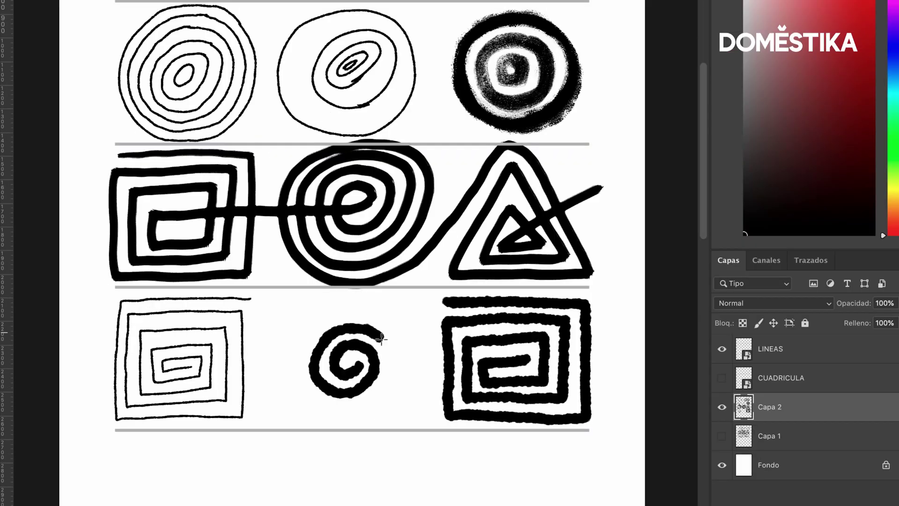
drag(373, 399, 329, 317)
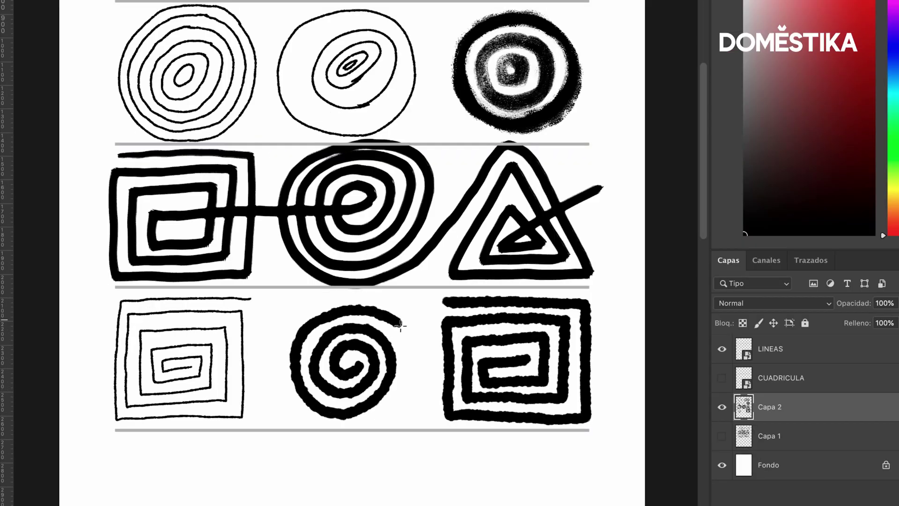
drag(363, 425, 281, 336)
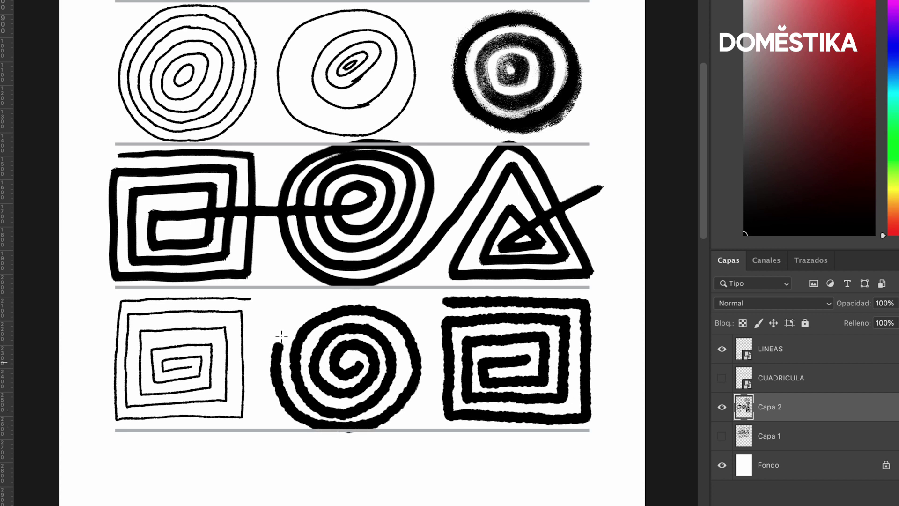